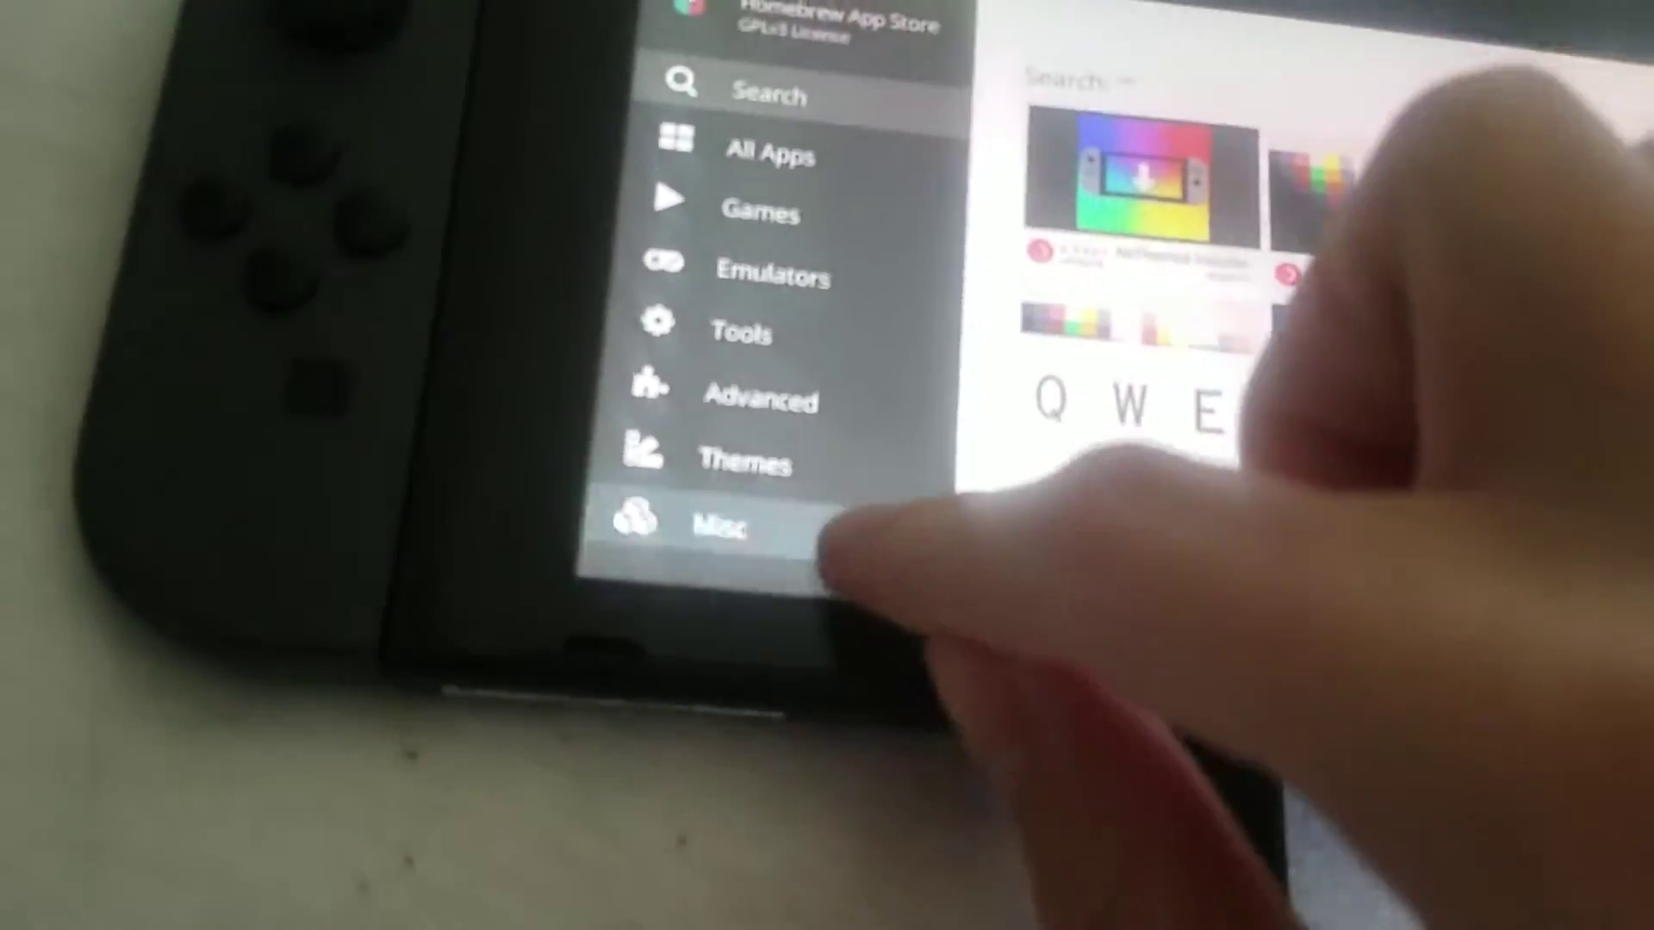
# Step: Browse the app categories and open Themes, listing 8BIT Cityscape and the AtmoNX themes
pyautogui.click(560, 714)
pyautogui.click(598, 594)
pyautogui.click(723, 583)
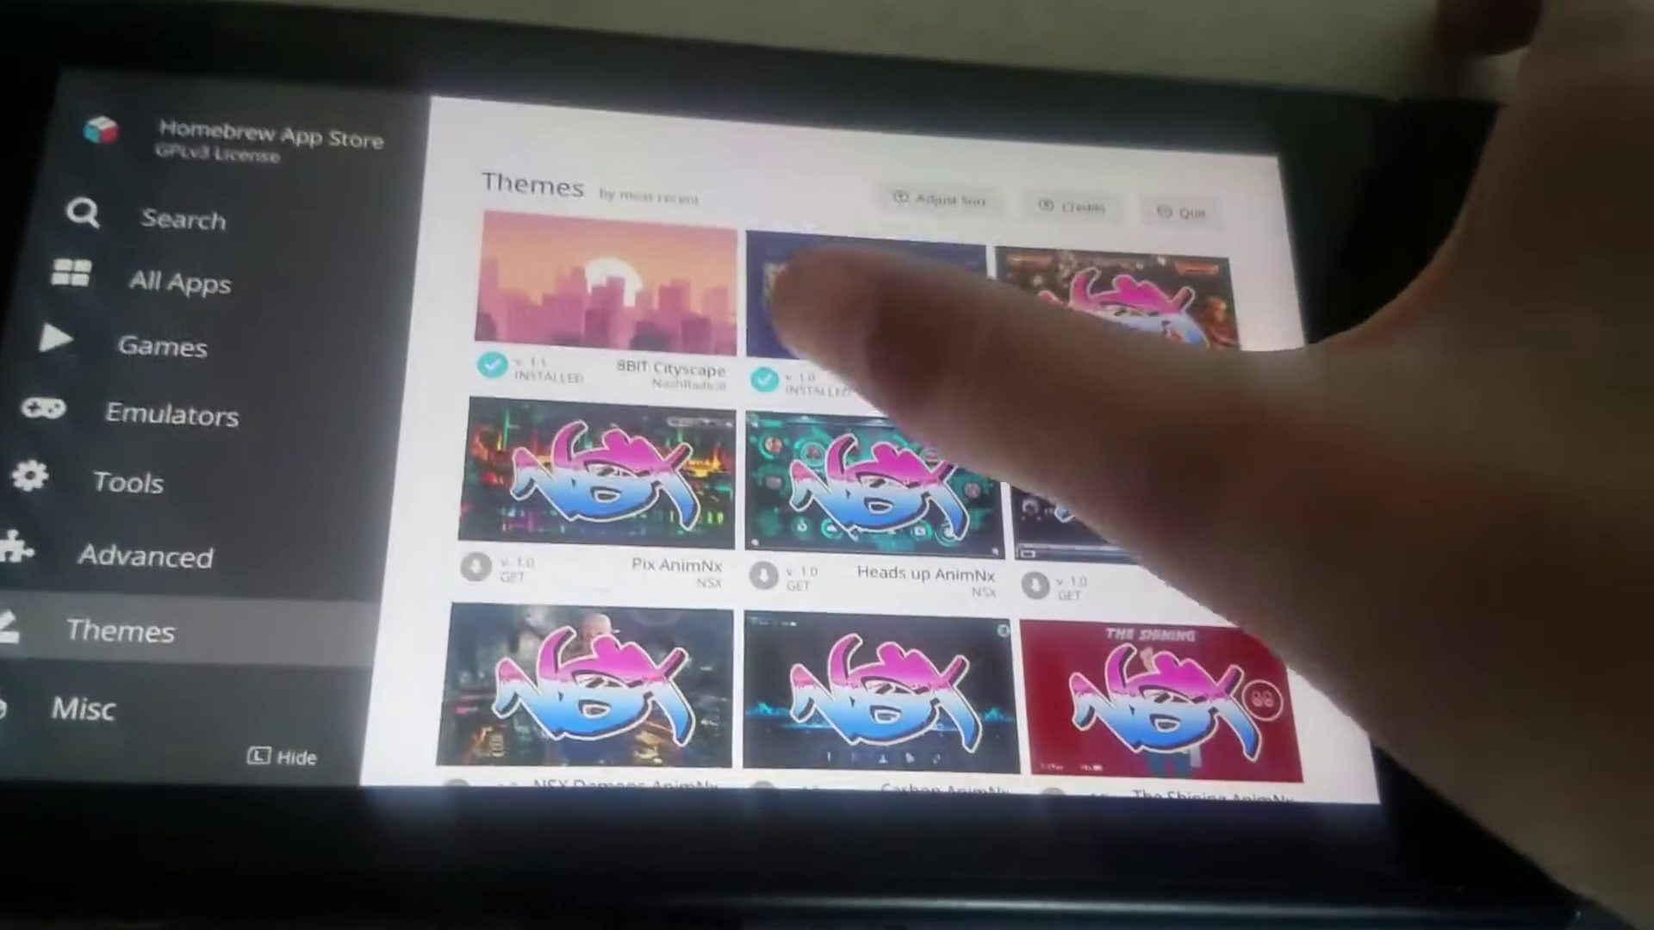
pyautogui.click(827, 304)
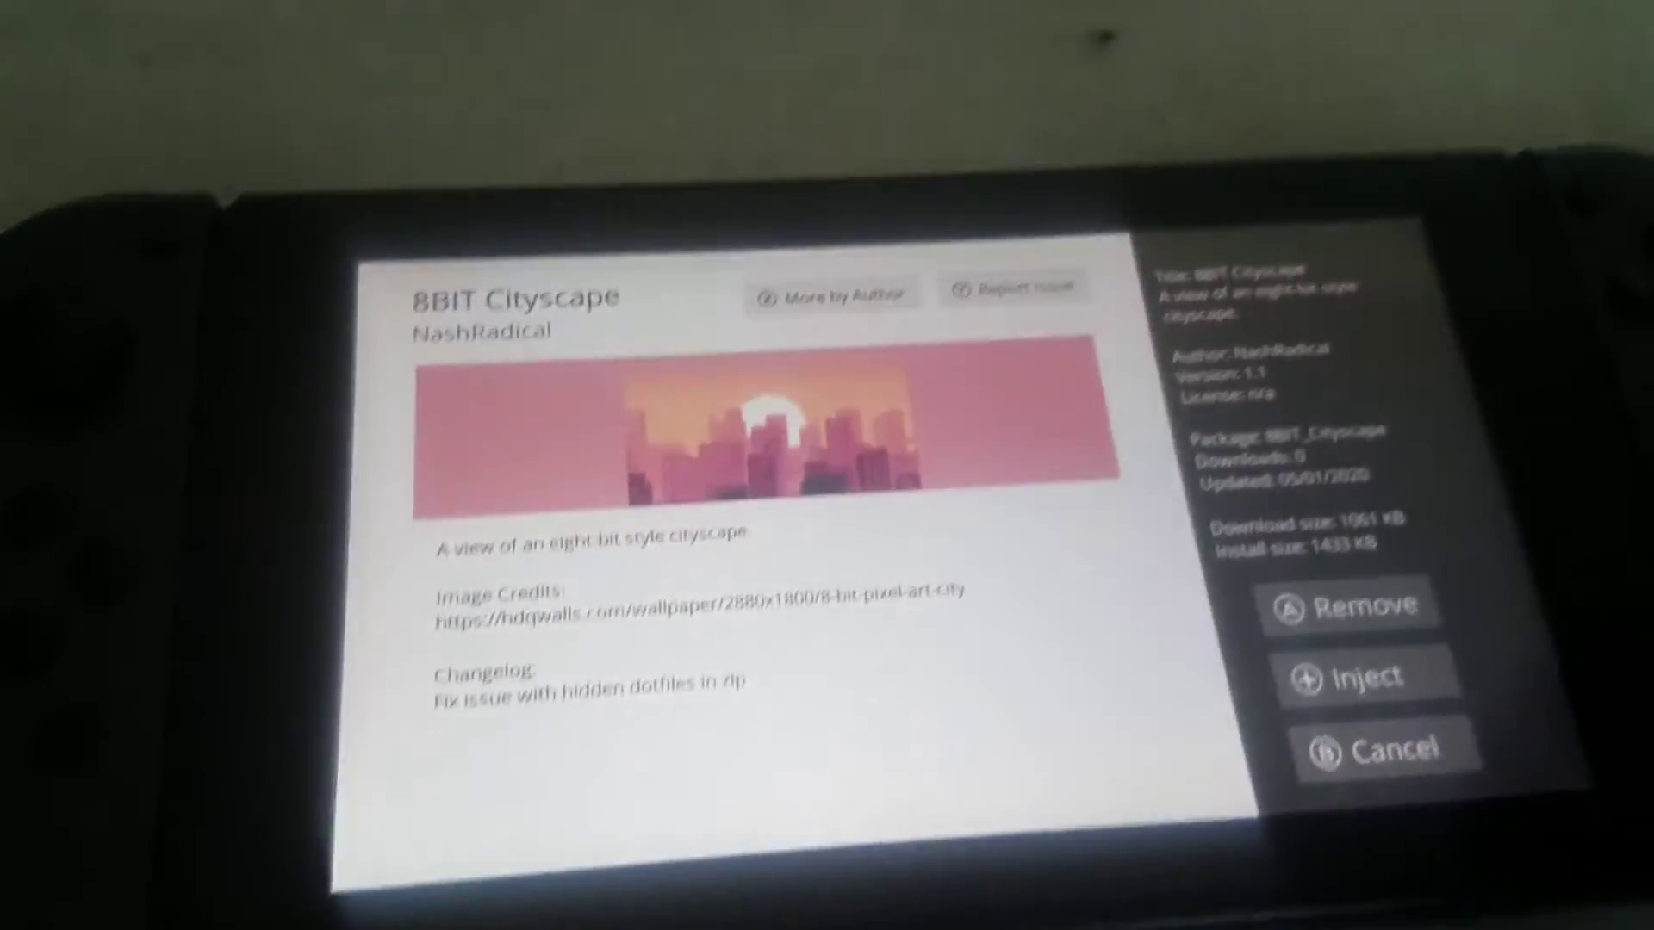
pyautogui.press('Escape')
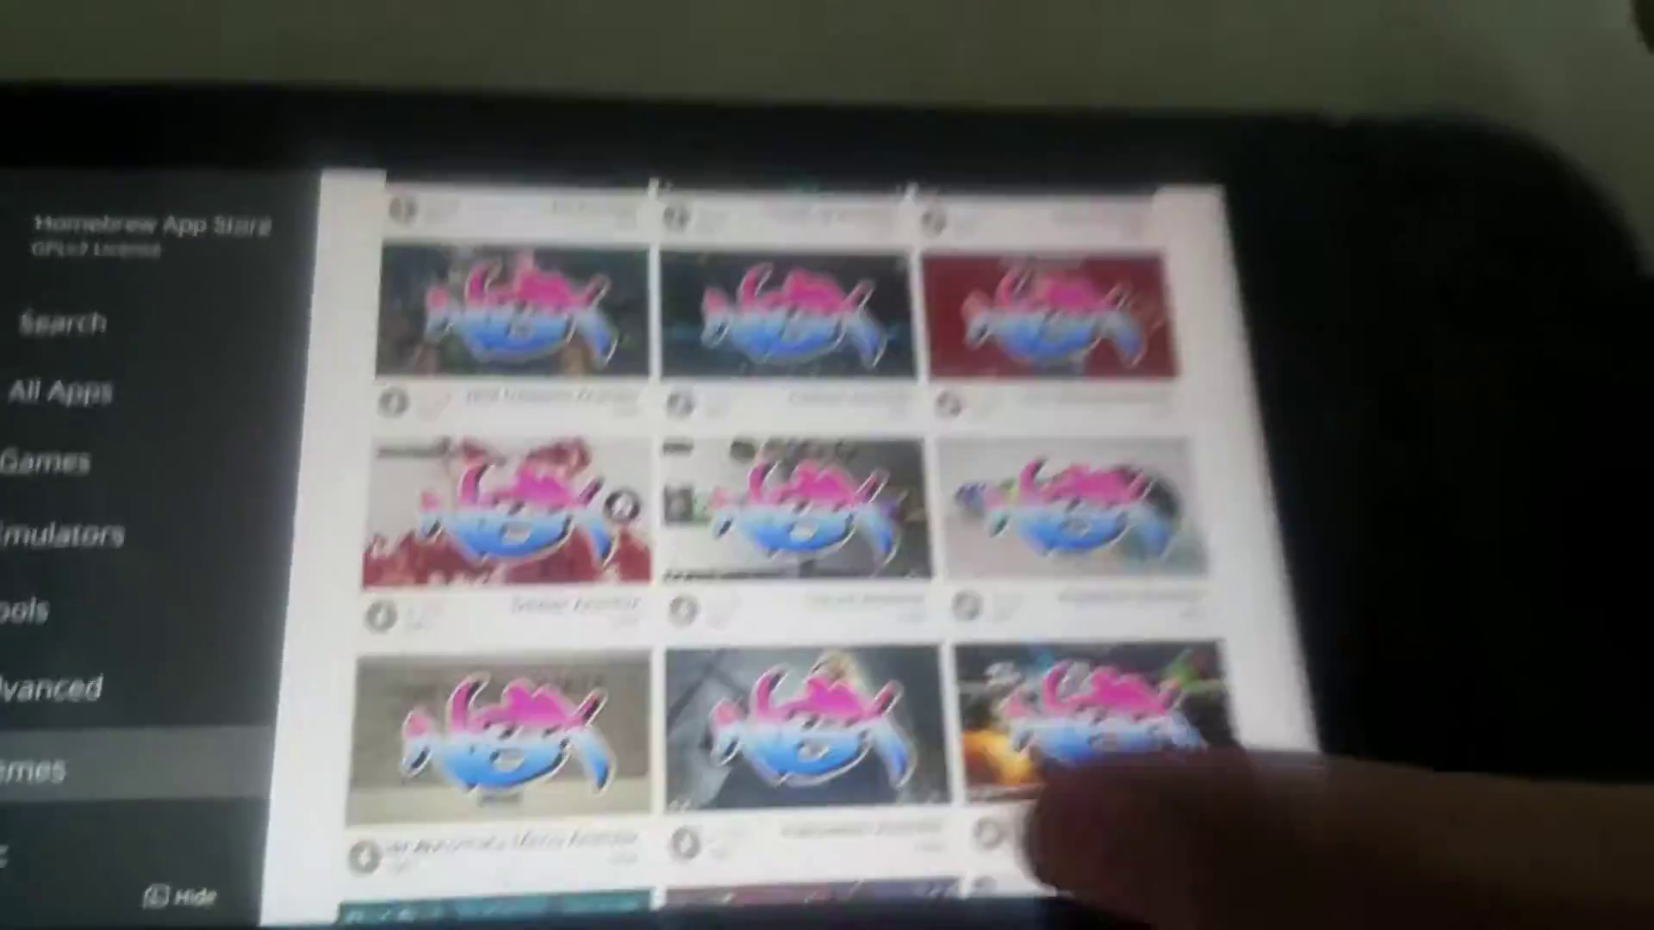
pyautogui.scroll(5, 1033, 465)
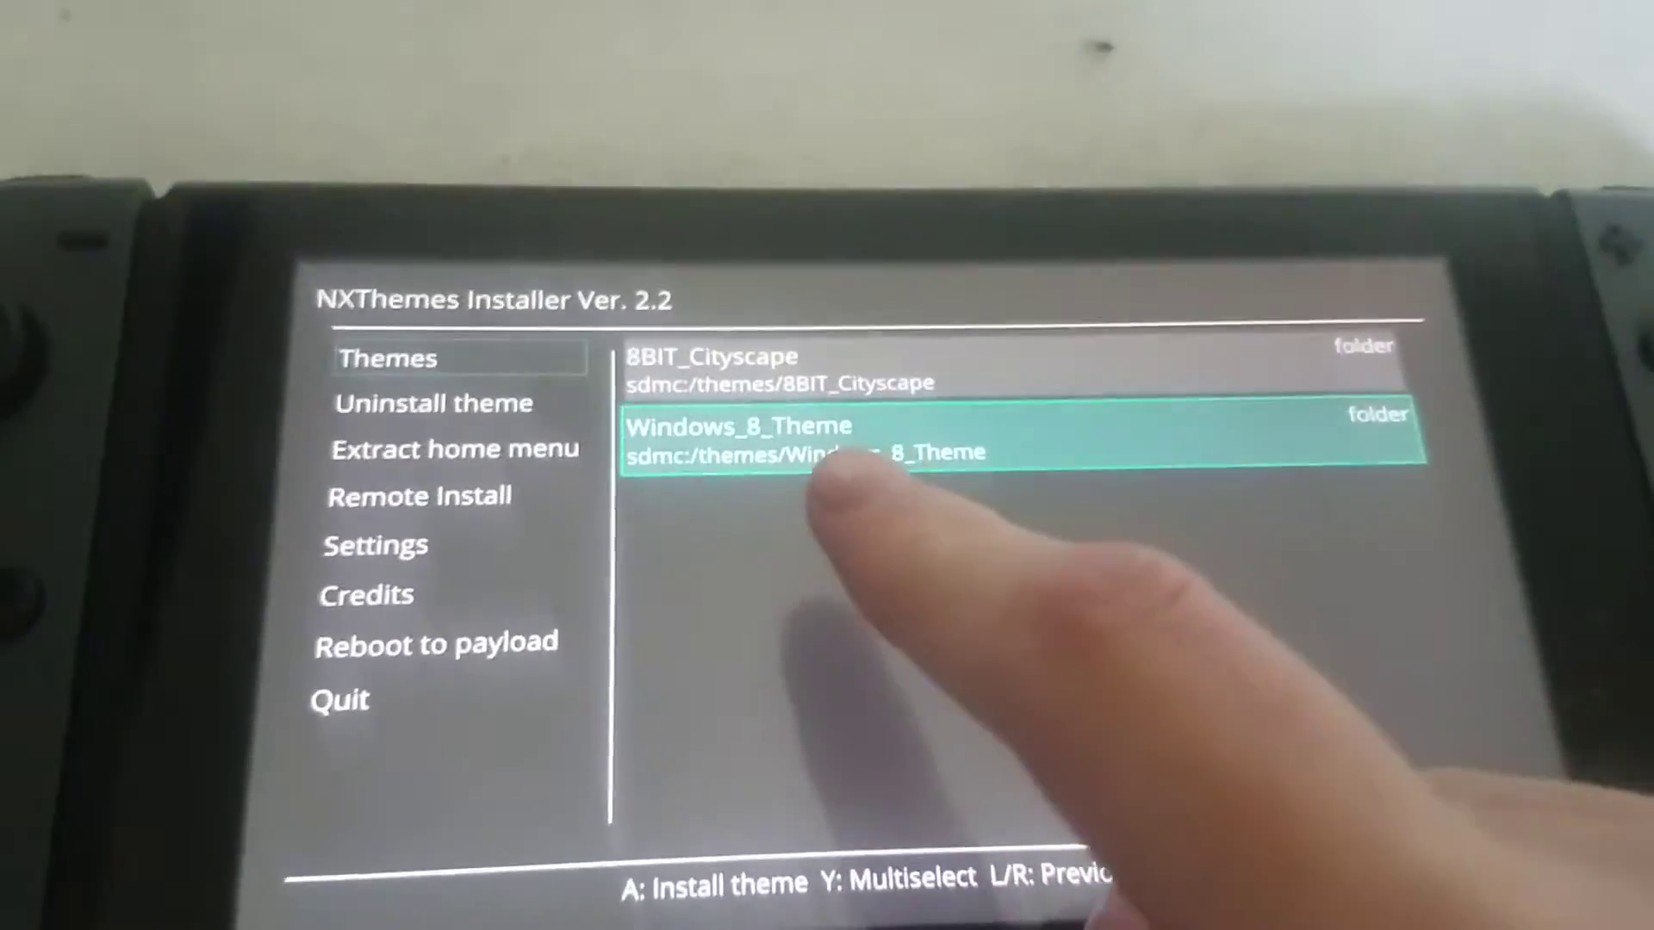
# Step: Open Windows_8_Theme to list its parts, starting with Windows 8 - All Apps
pyautogui.press('Return')
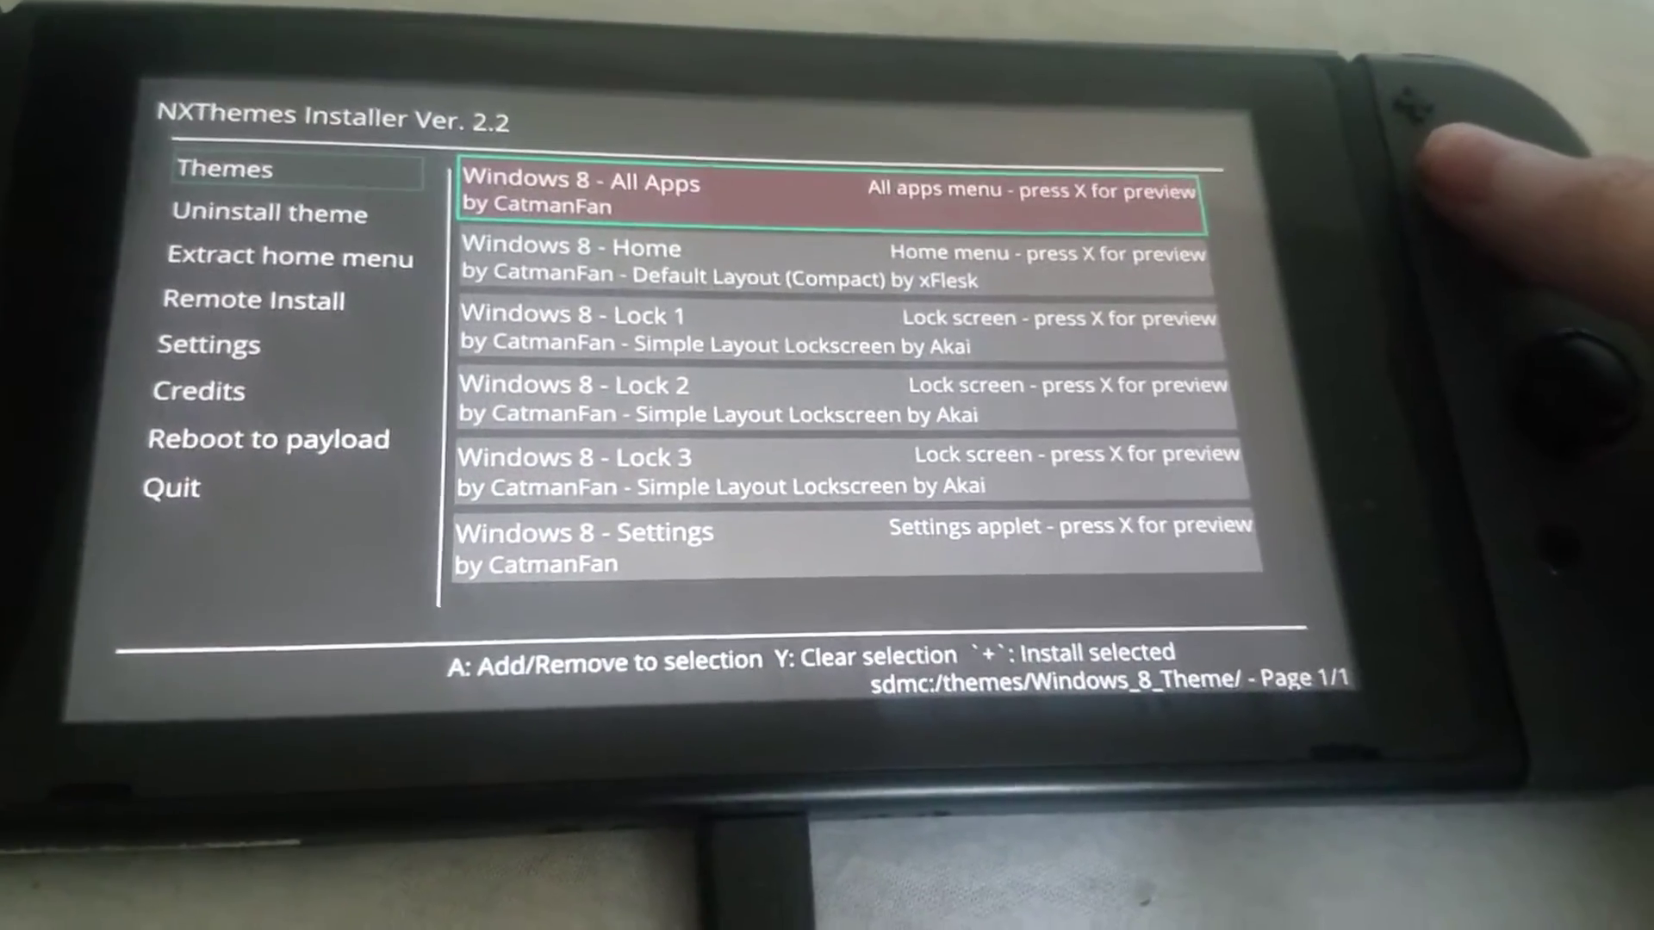
# Step: Multi-select the Windows 8 All Apps, Home and Lock 1–3 theme parts
pyautogui.press('Down')
pyautogui.press('y')
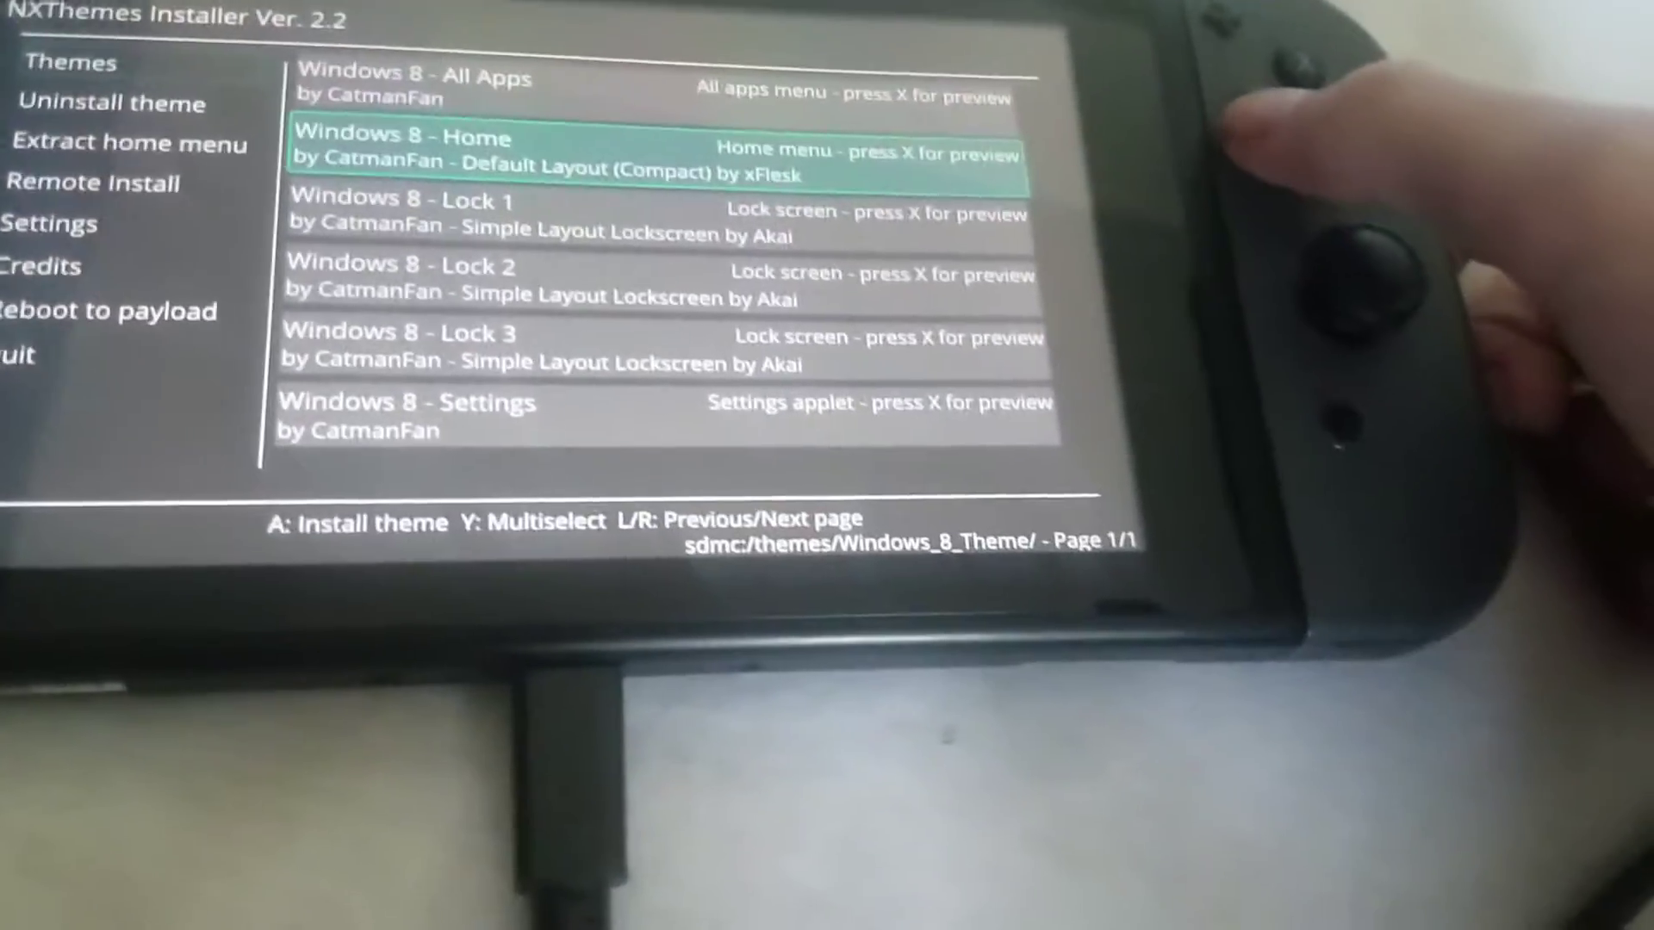
pyautogui.press('Up')
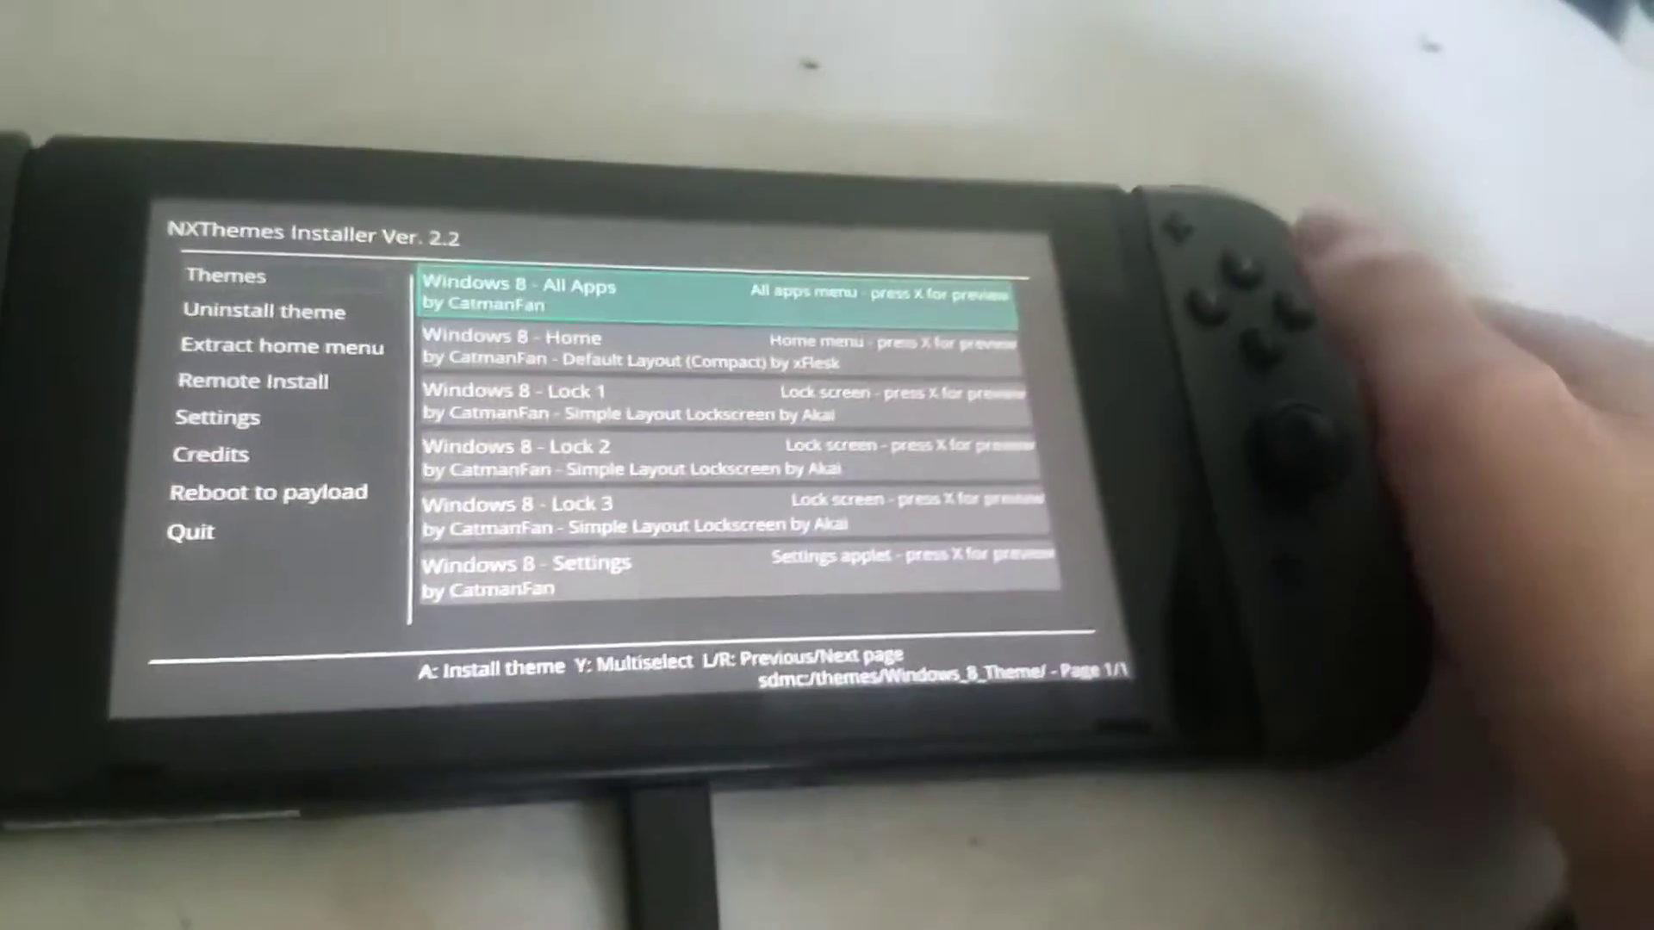
pyautogui.press('y')
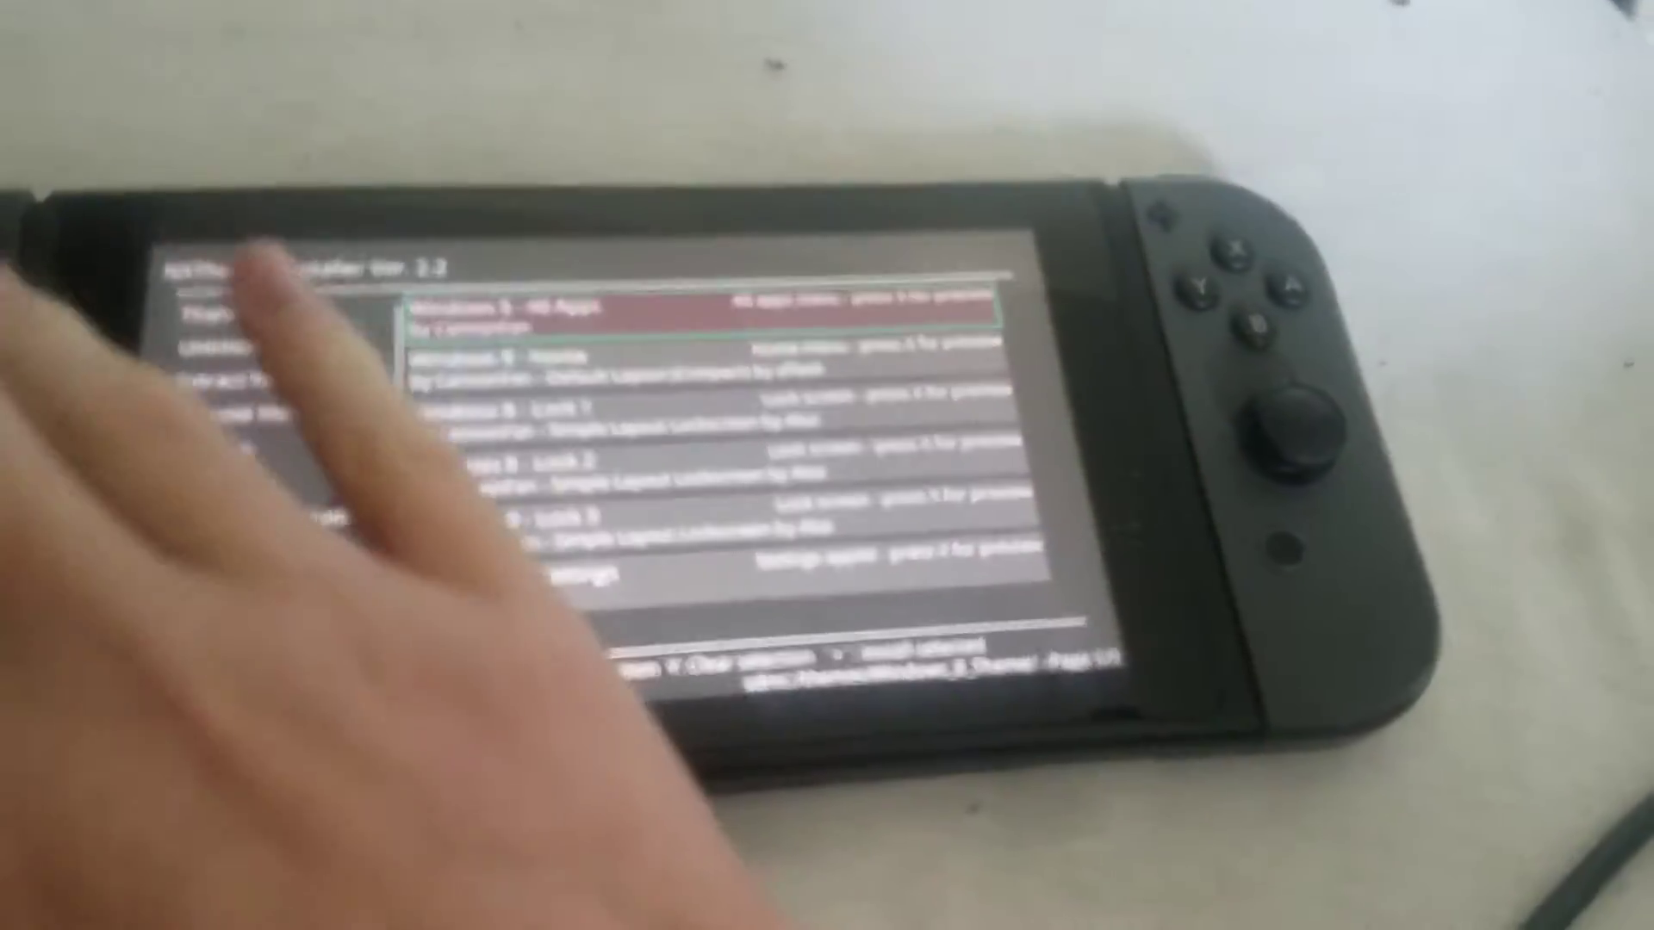
pyautogui.press('Down')
pyautogui.press('a')
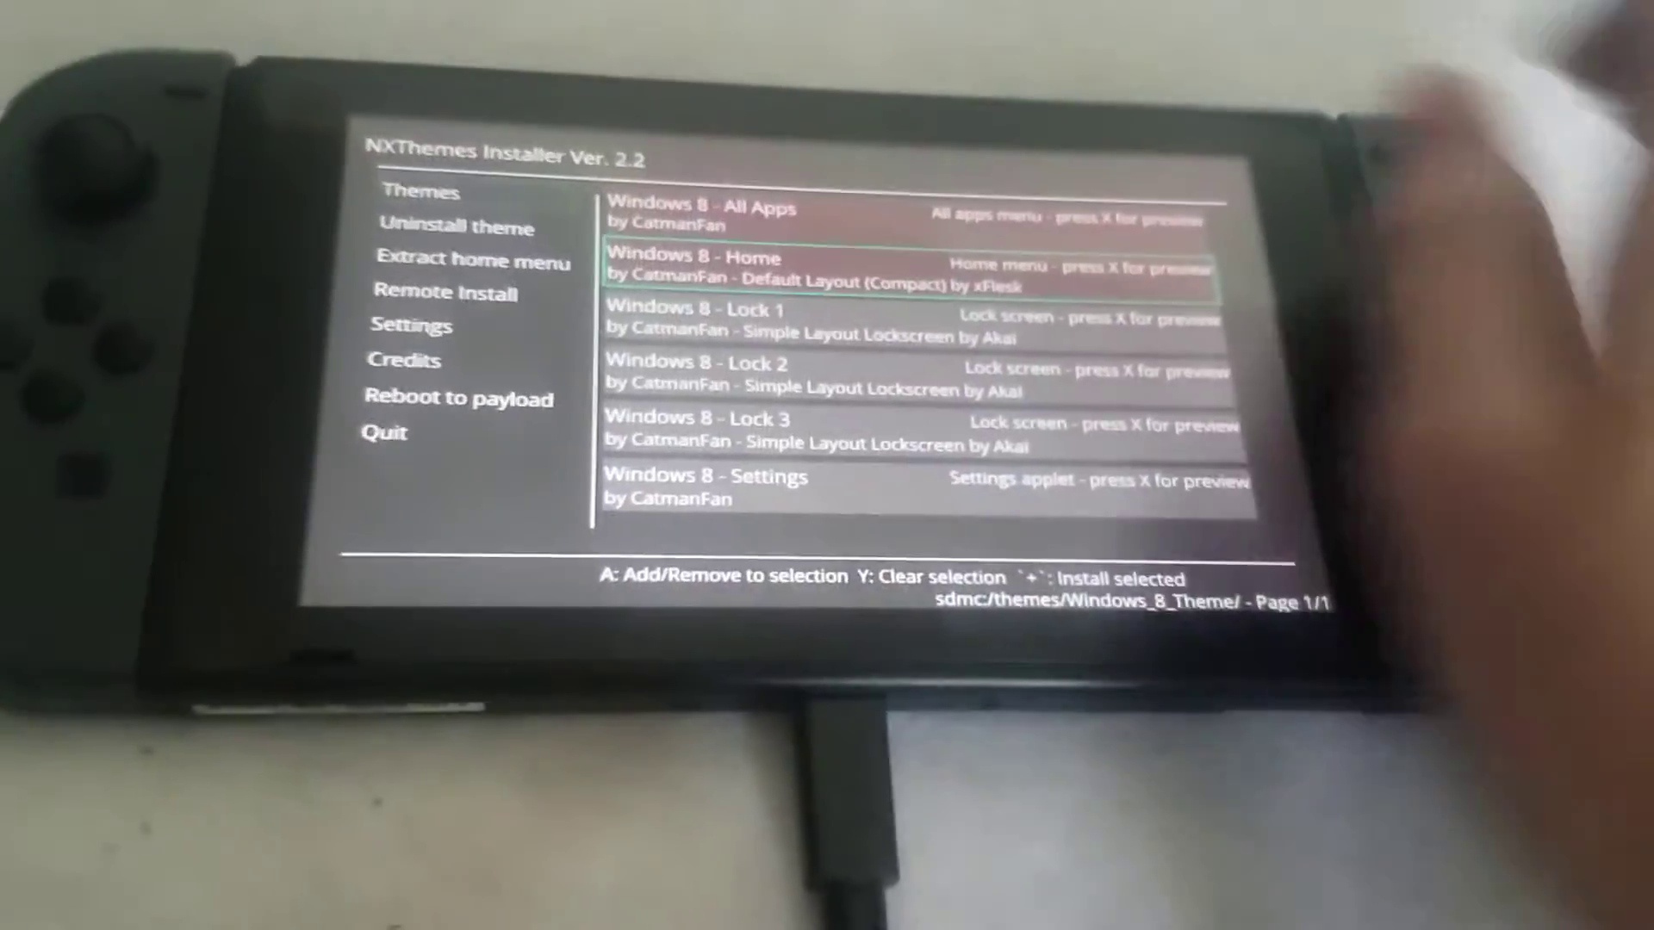
pyautogui.press('Down')
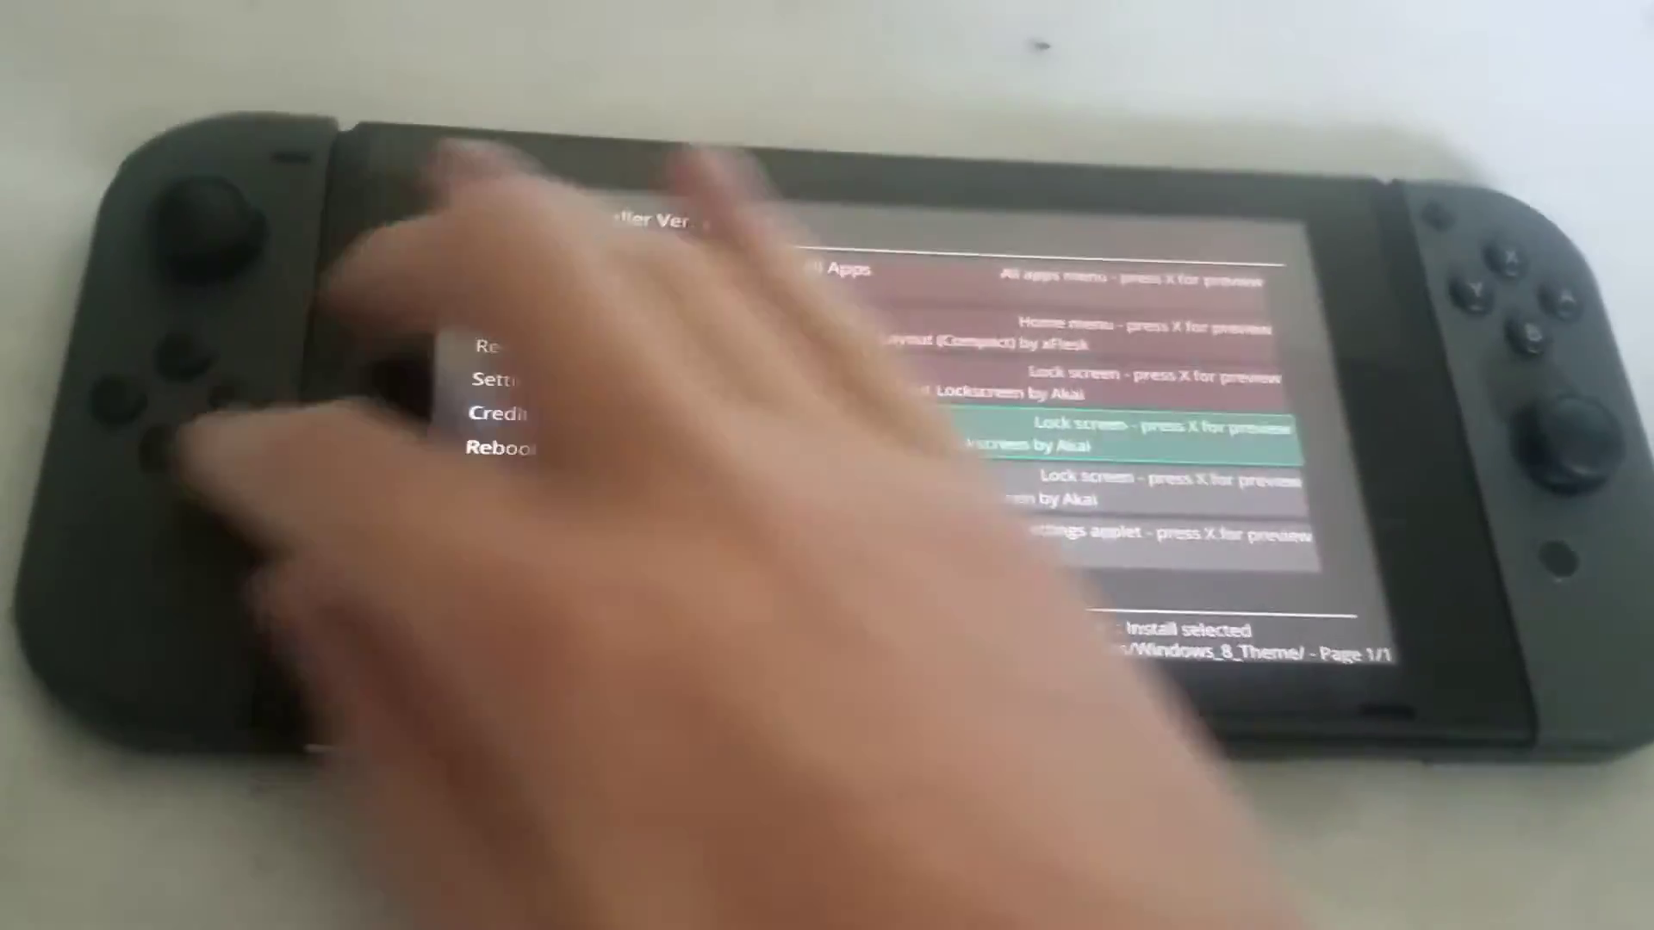
pyautogui.press('a')
pyautogui.press('Down')
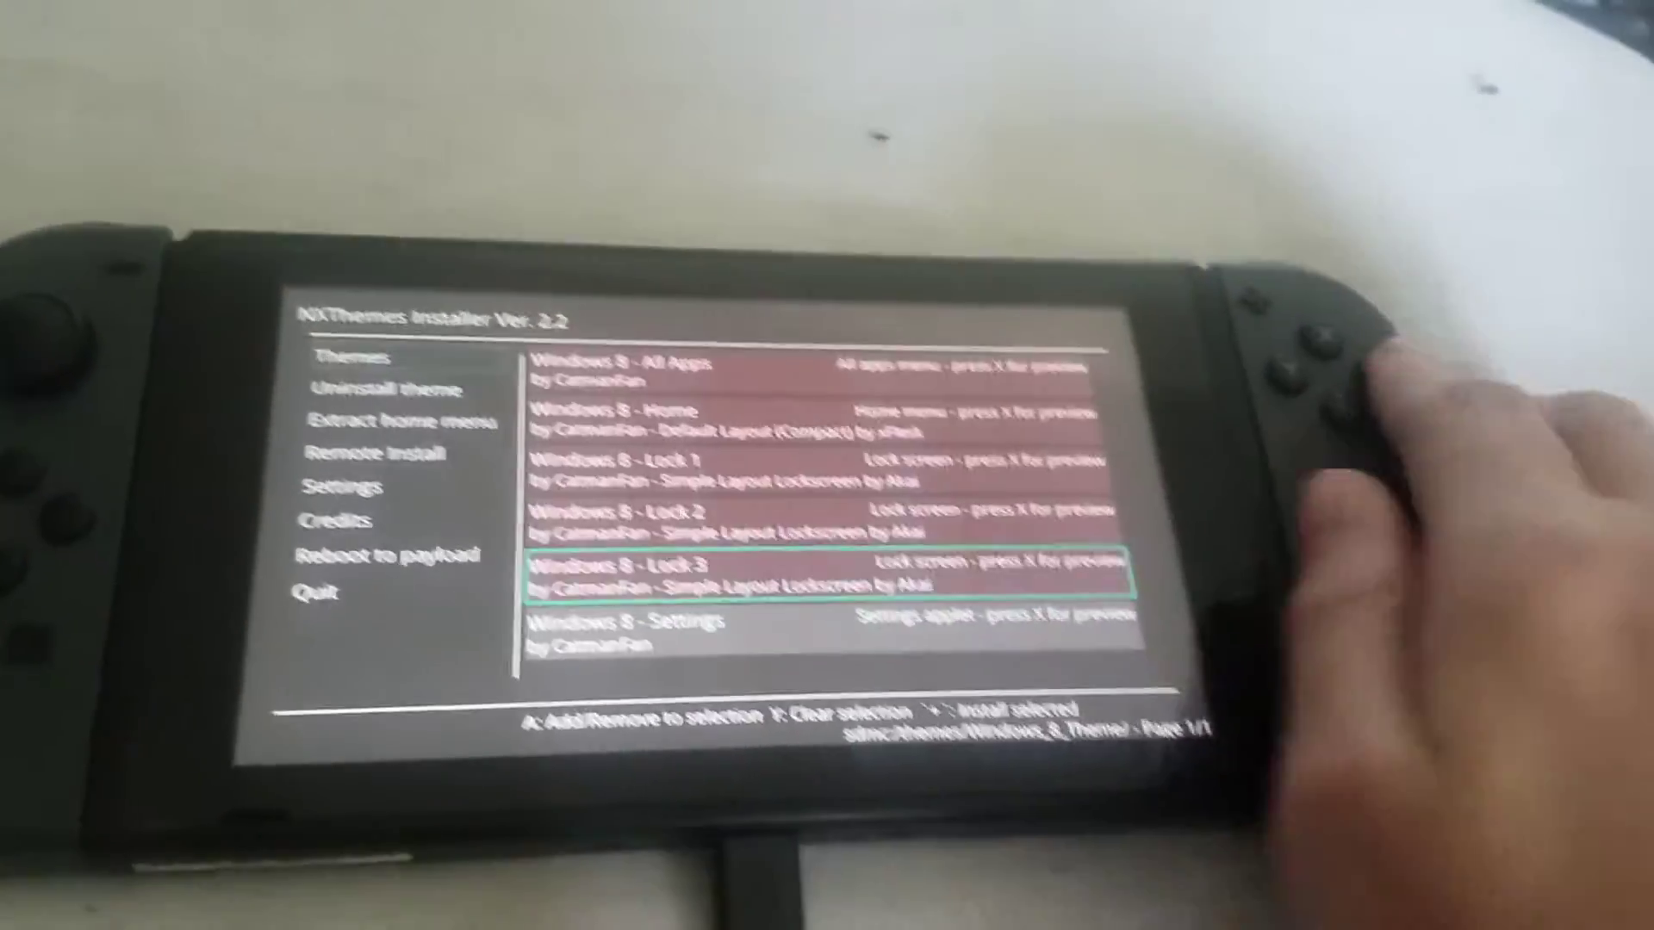
pyautogui.press('a')
pyautogui.press('Down')
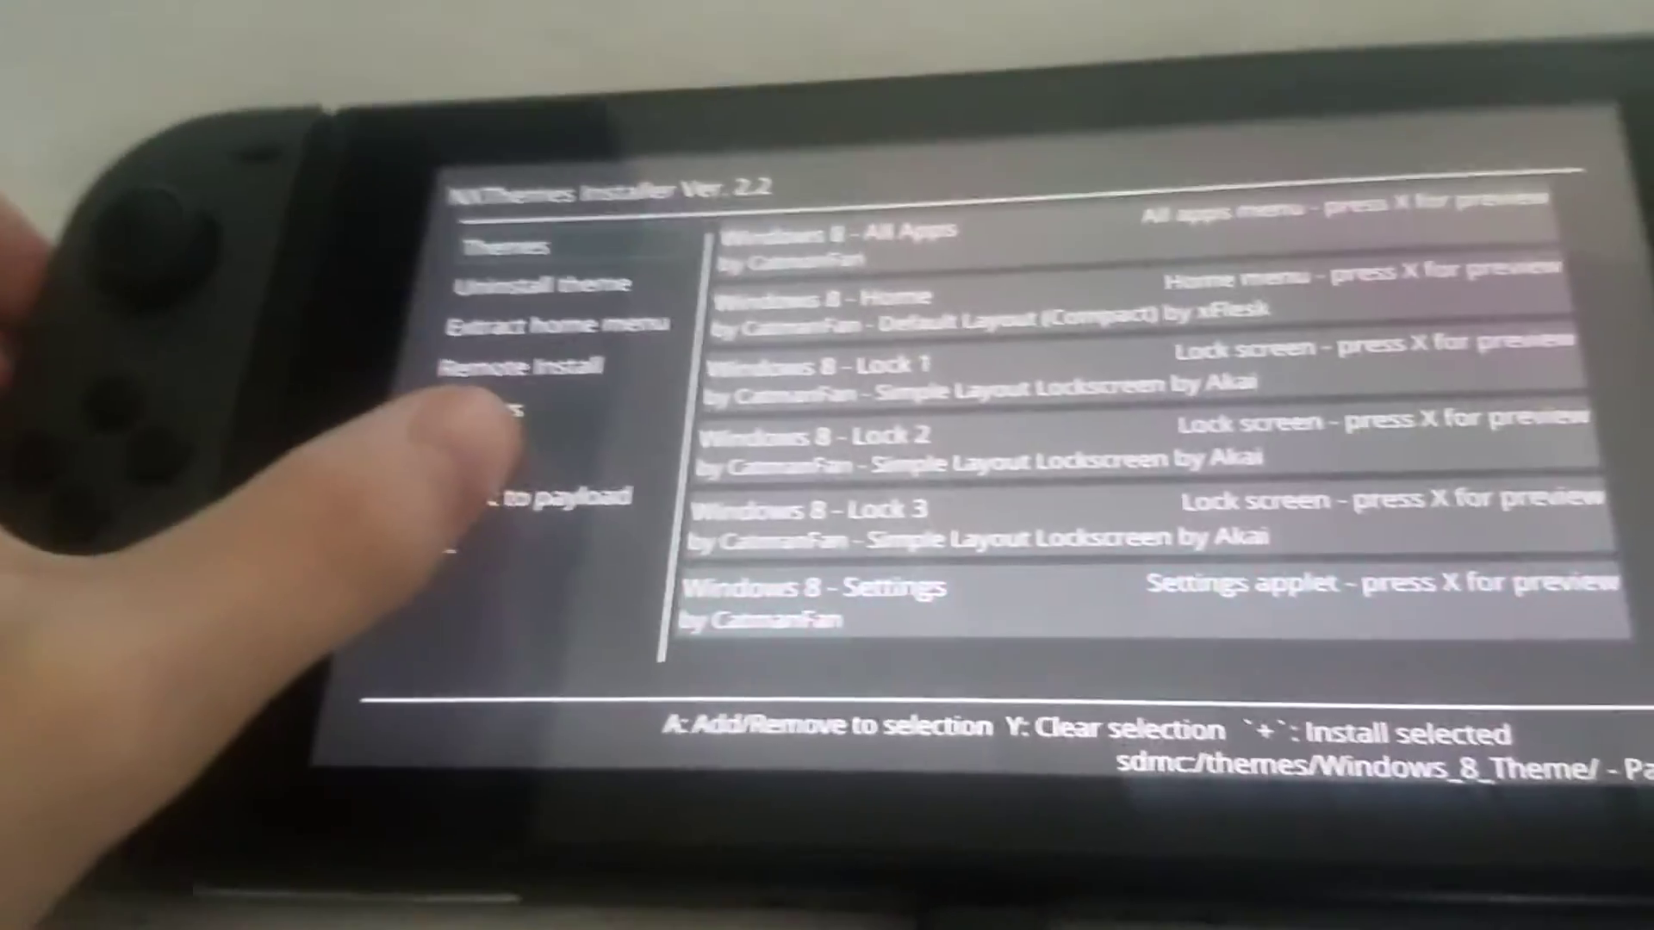
# Step: Go to the Reboot to payload page in the left menu
pyautogui.click(555, 498)
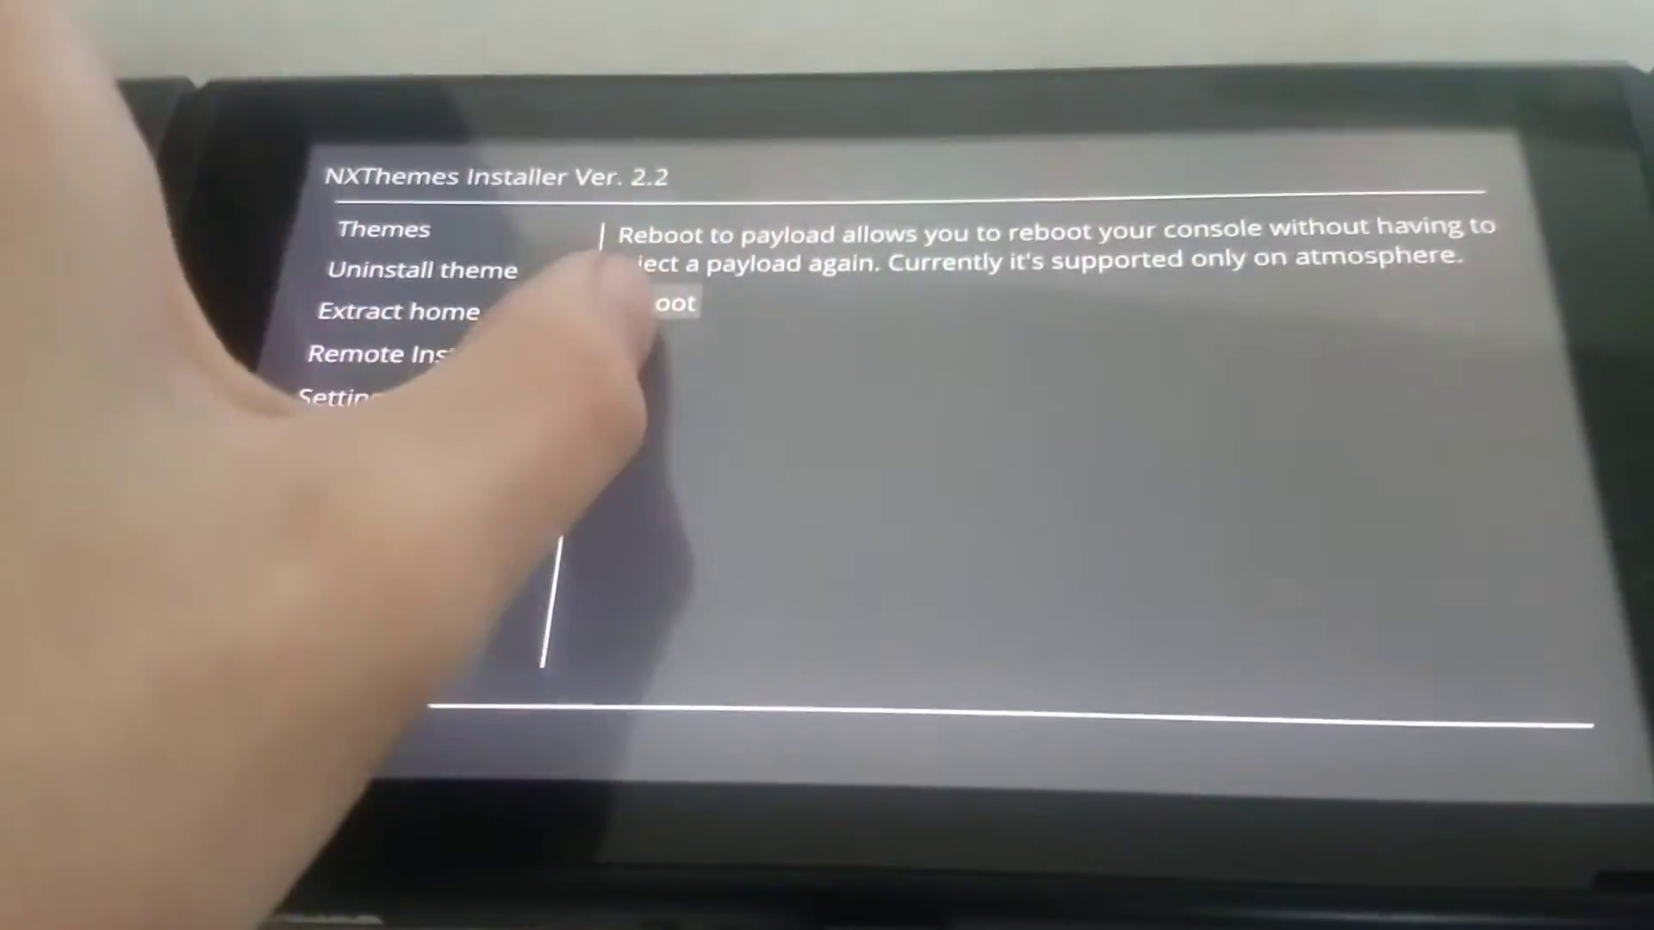